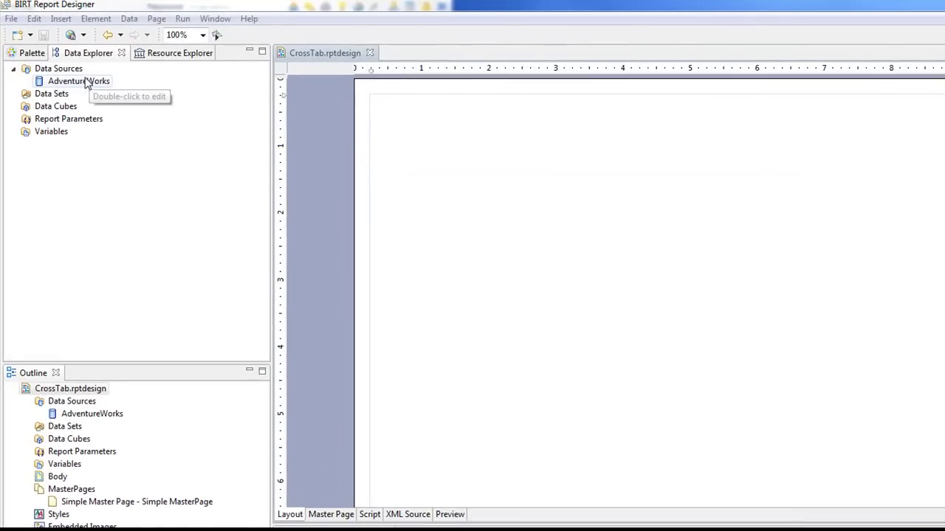
# Step: Create a new data set on AdventureWorks named SalesDataSet and advance to its query page
pyautogui.click(87, 83)
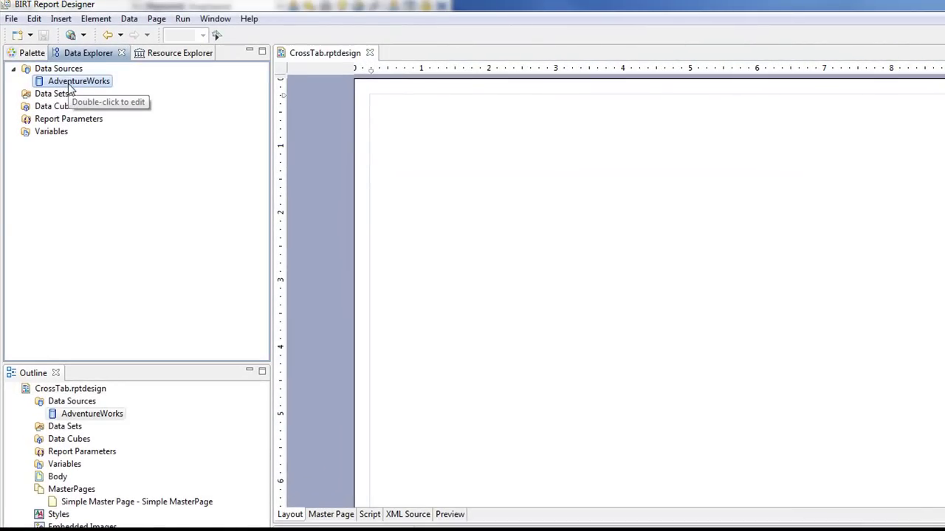
pyautogui.click(53, 96)
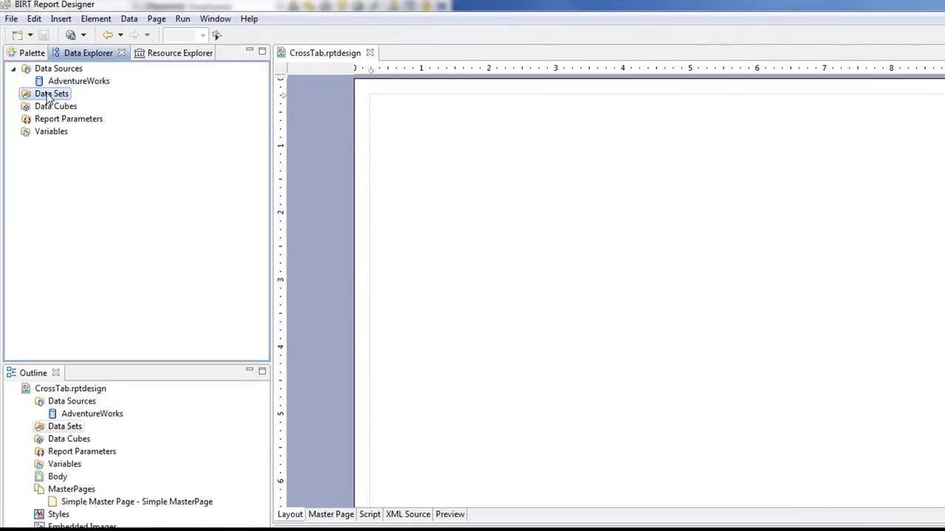
pyautogui.rightClick(44, 96)
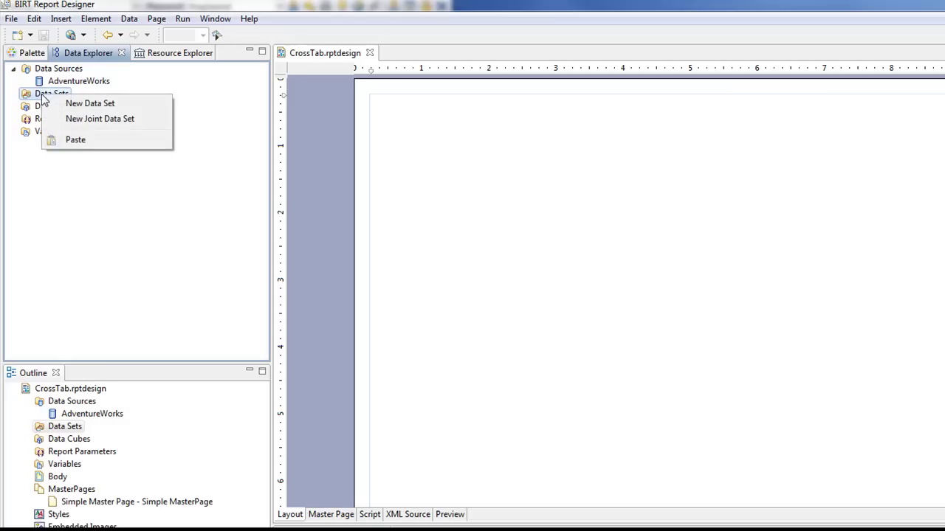
pyautogui.click(84, 103)
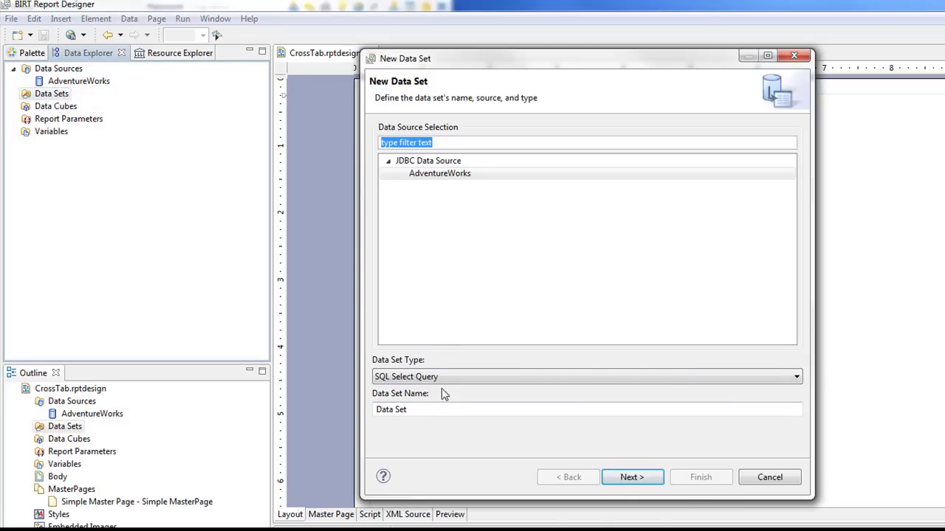
pyautogui.moveTo(422, 408); pyautogui.dragTo(369, 409)
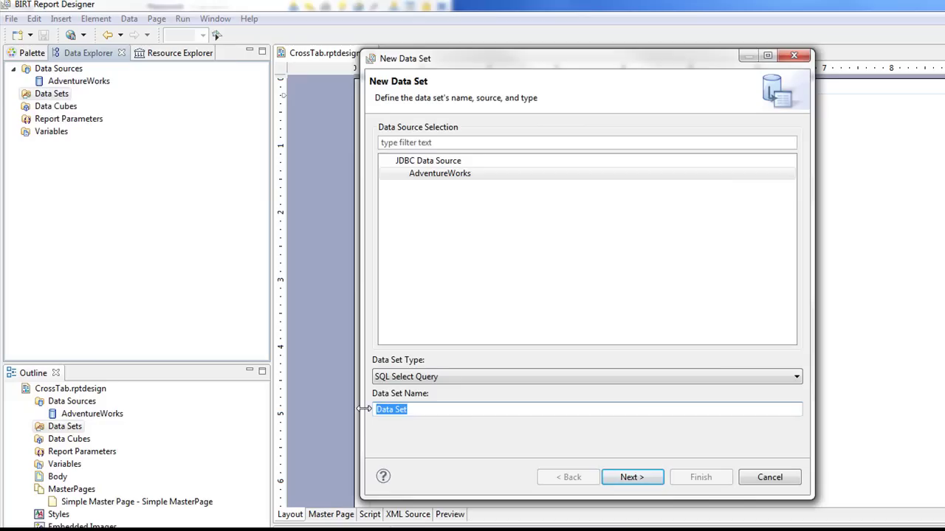
pyautogui.write('Sales')
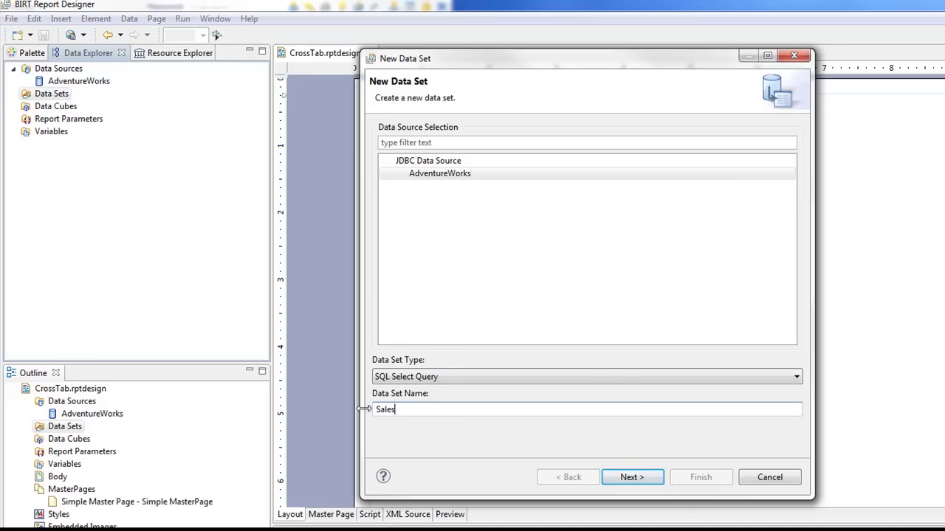
pyautogui.write('Date')
pyautogui.write('Set')
pyautogui.click(641, 476)
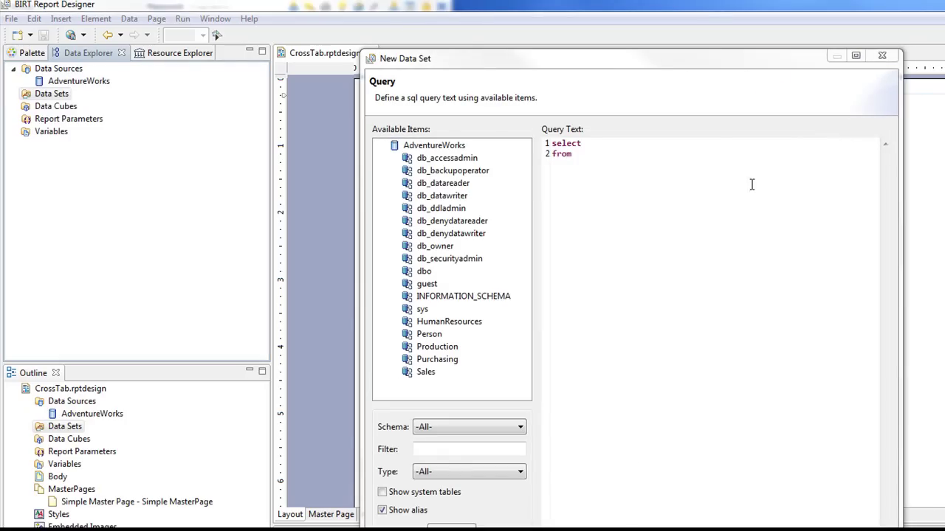
# Step: Replace the placeholder with the prepared sales SQL query, review its columns, and finish the data set
pyautogui.moveTo(593, 172); pyautogui.dragTo(548, 152)
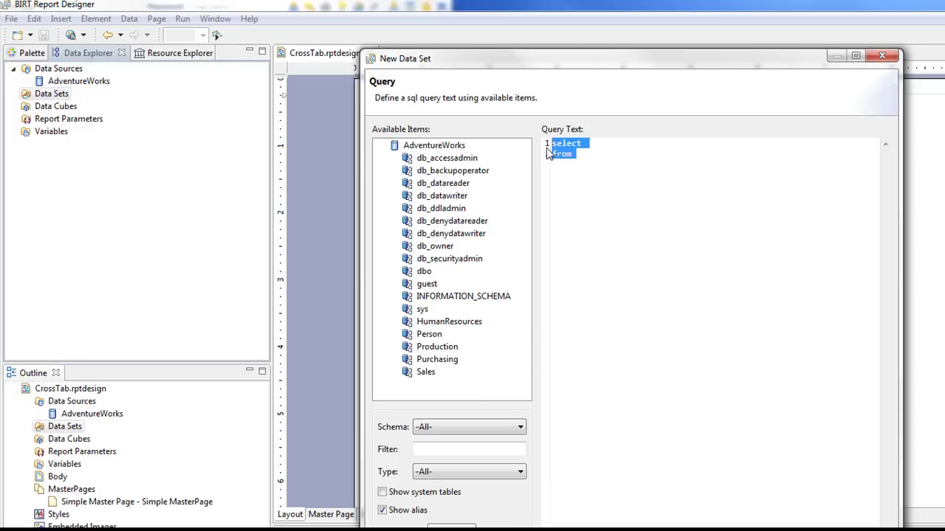
pyautogui.hotkey('ctrl', 'v')
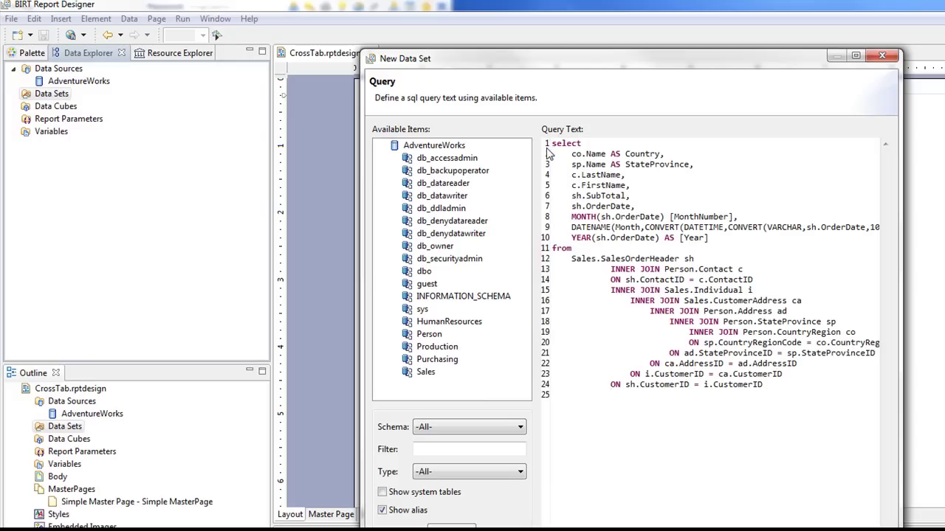
pyautogui.click(626, 153)
pyautogui.moveTo(591, 175); pyautogui.dragTo(733, 217)
pyautogui.moveTo(571, 227); pyautogui.dragTo(893, 224)
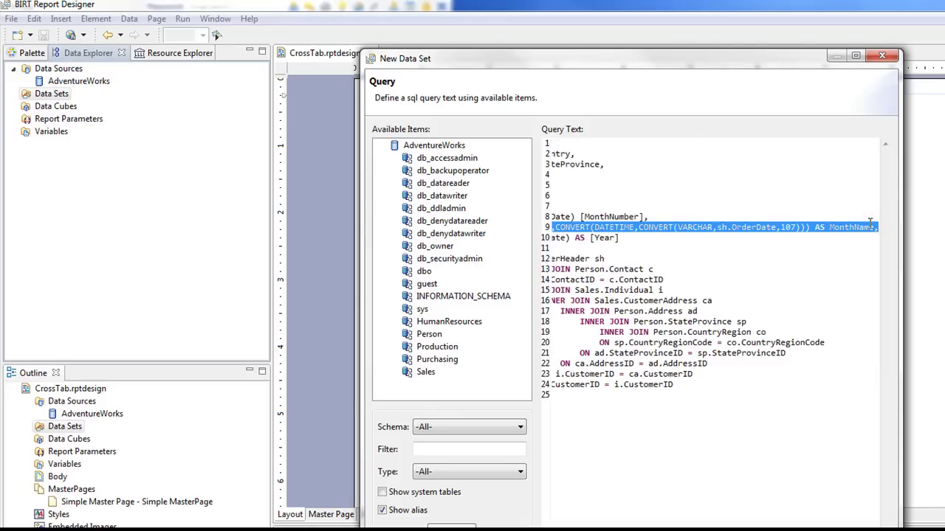
pyautogui.click(657, 236)
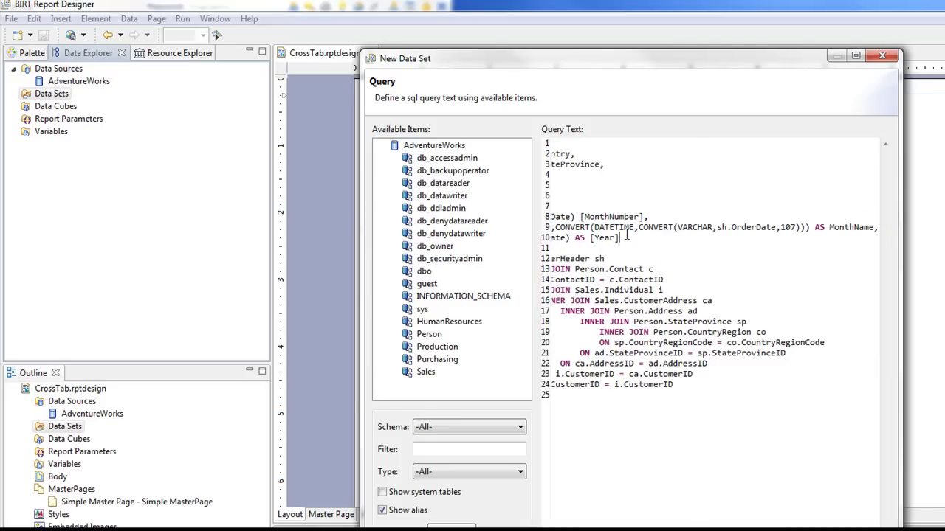
pyautogui.moveTo(627, 237); pyautogui.dragTo(580, 236)
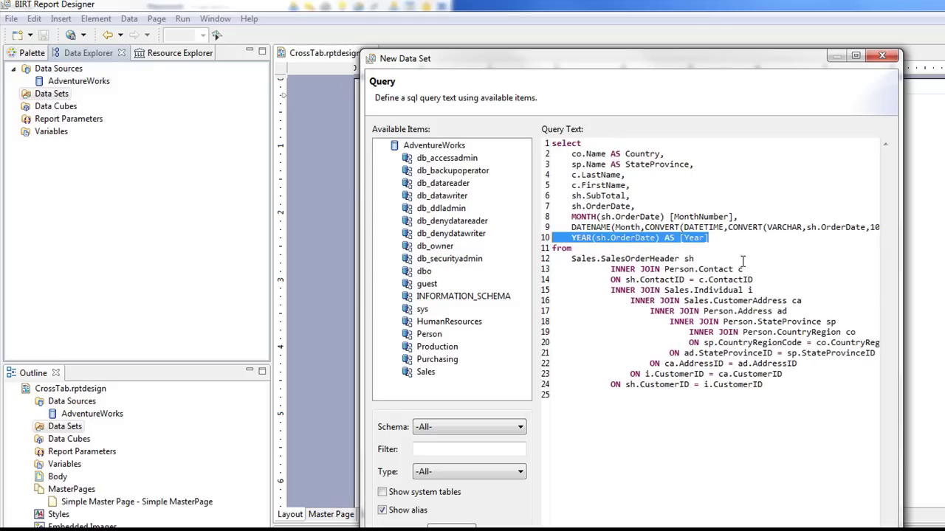
pyautogui.moveTo(722, 65); pyautogui.dragTo(700, 50)
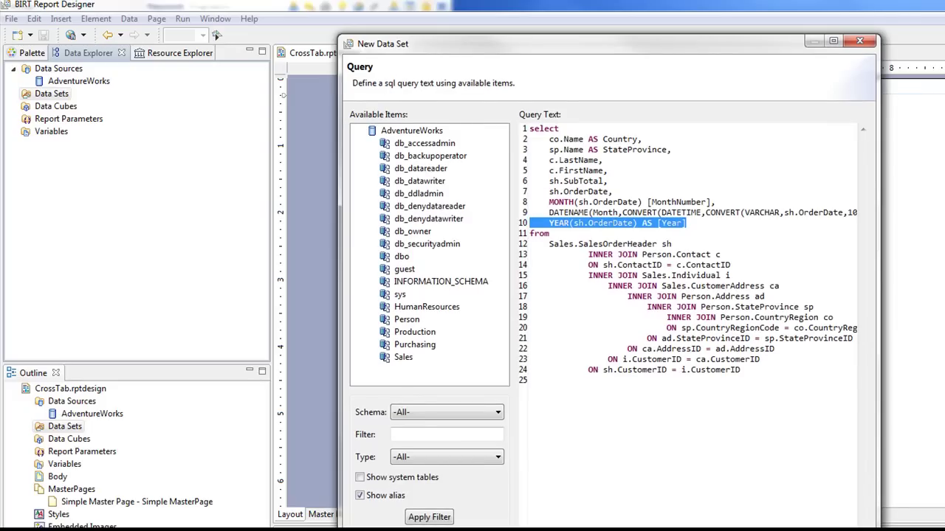
pyautogui.click(756, 445)
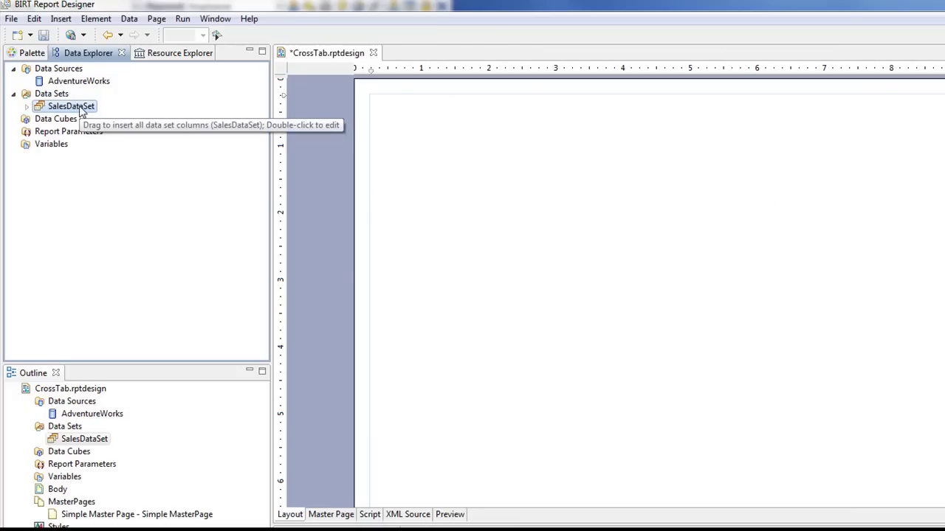
# Step: Create a new data cube named SalesDataCube with SalesDataSet as its primary dataset
pyautogui.click(27, 120)
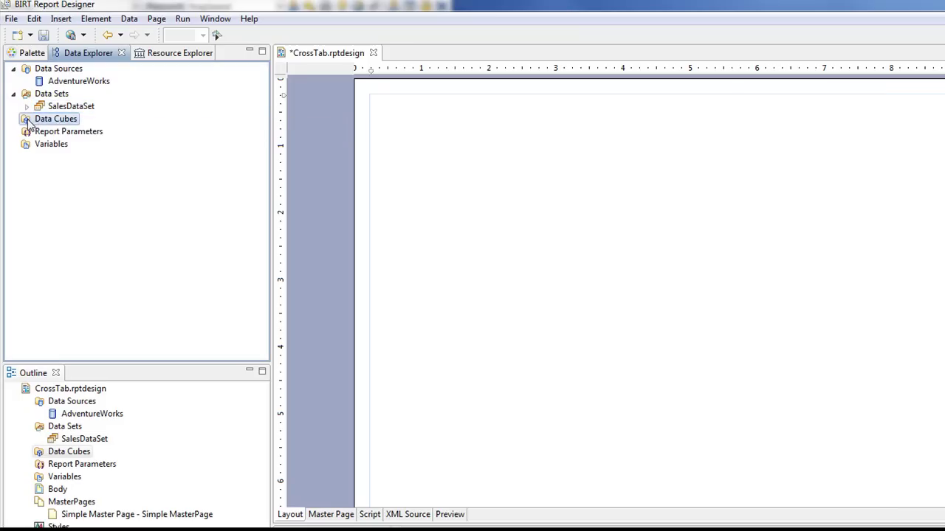
pyautogui.rightClick(66, 122)
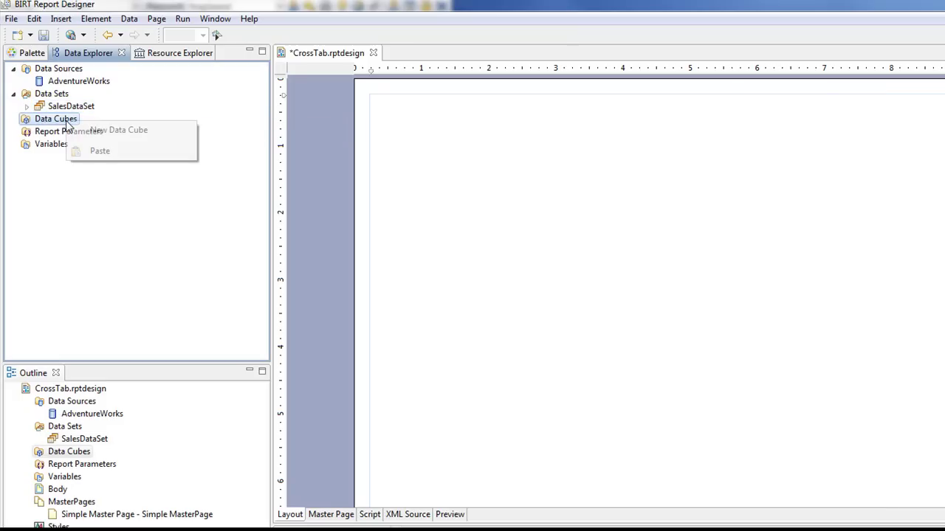
pyautogui.click(116, 131)
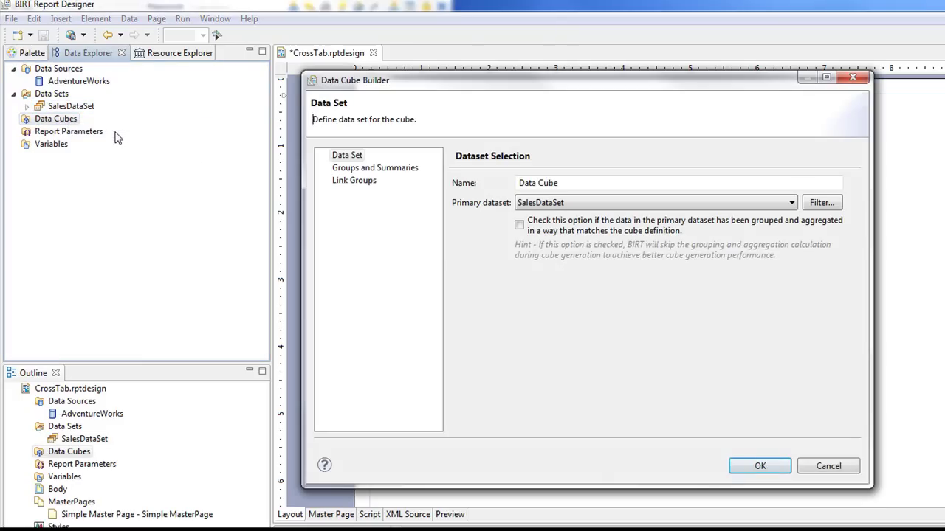
pyautogui.click(538, 183)
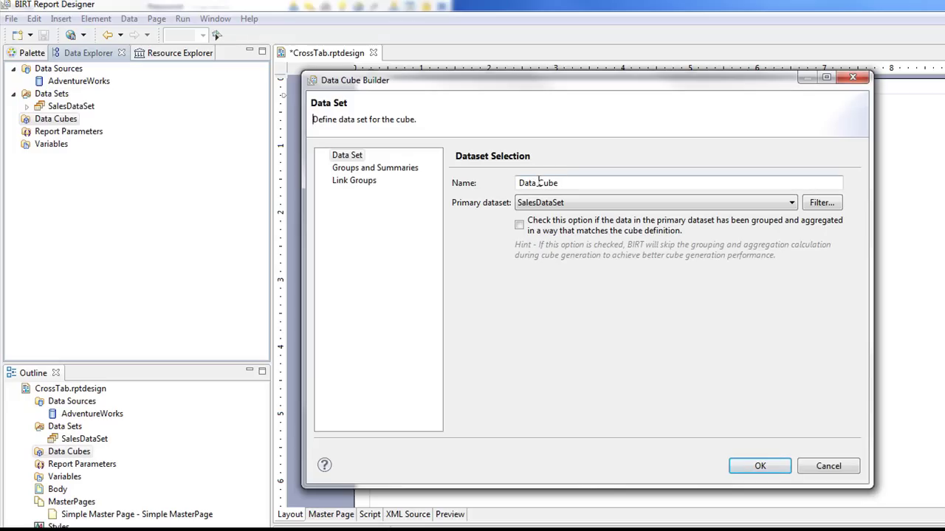
pyautogui.moveTo(538, 183); pyautogui.dragTo(513, 187)
pyautogui.write('SalesData')
pyautogui.press('Tab')
pyautogui.click(761, 459)
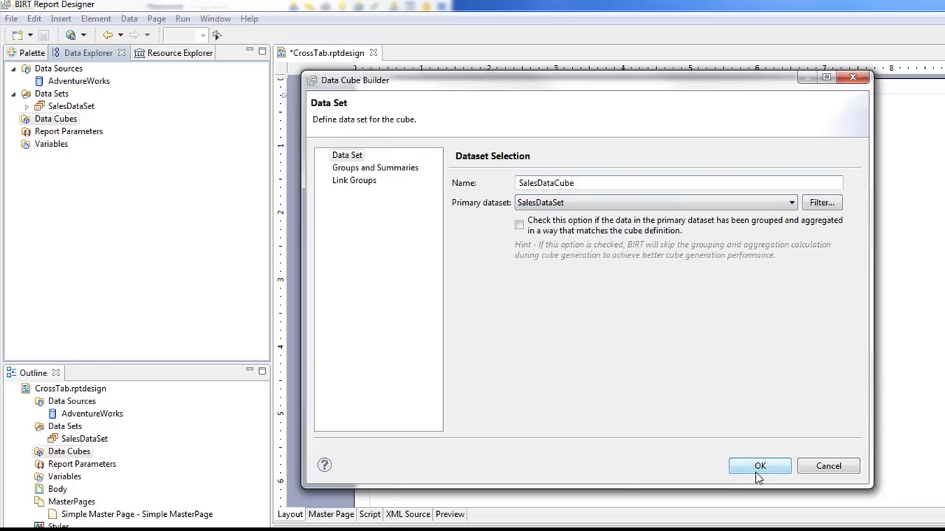
# Step: Add a Country dimension group to the cube from the Country field
pyautogui.click(397, 168)
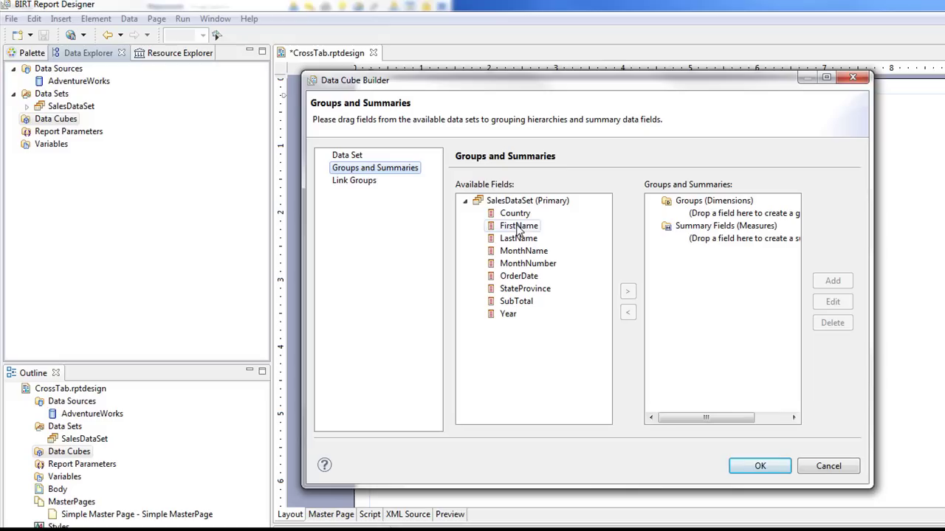
pyautogui.moveTo(516, 219); pyautogui.dragTo(692, 216)
pyautogui.moveTo(575, 240); pyautogui.dragTo(515, 244)
pyautogui.moveTo(567, 214); pyautogui.dragTo(623, 330)
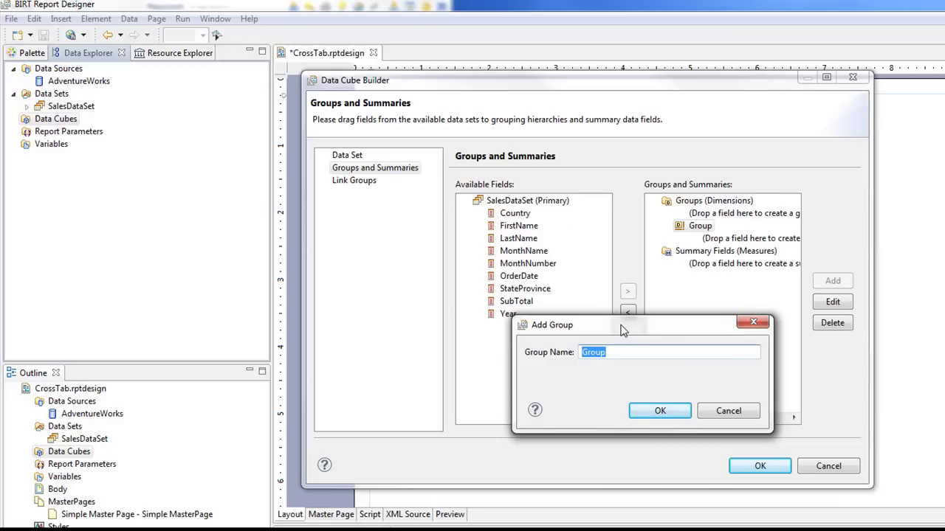
pyautogui.write('Country')
pyautogui.click(657, 411)
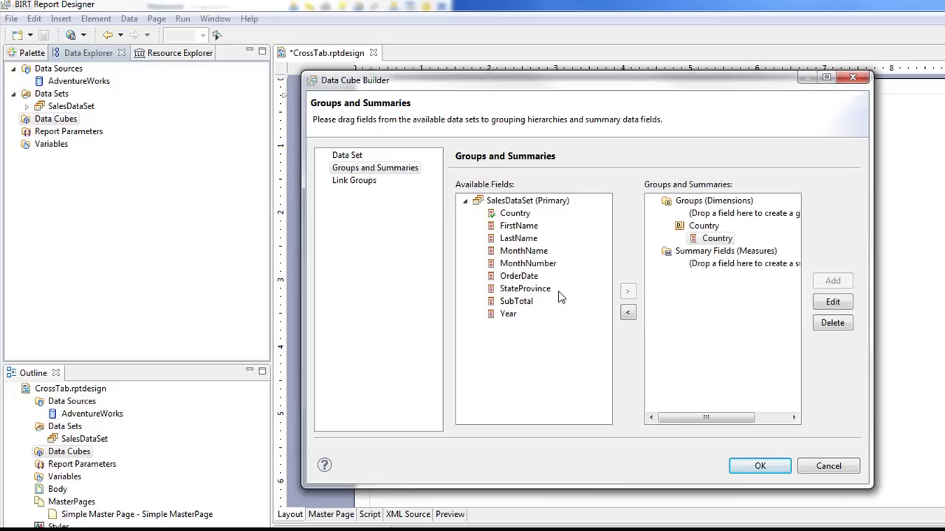
# Step: Add a MonthName dimension group and a summed SubTotal measure, then save the cube
pyautogui.moveTo(525, 252); pyautogui.dragTo(741, 220)
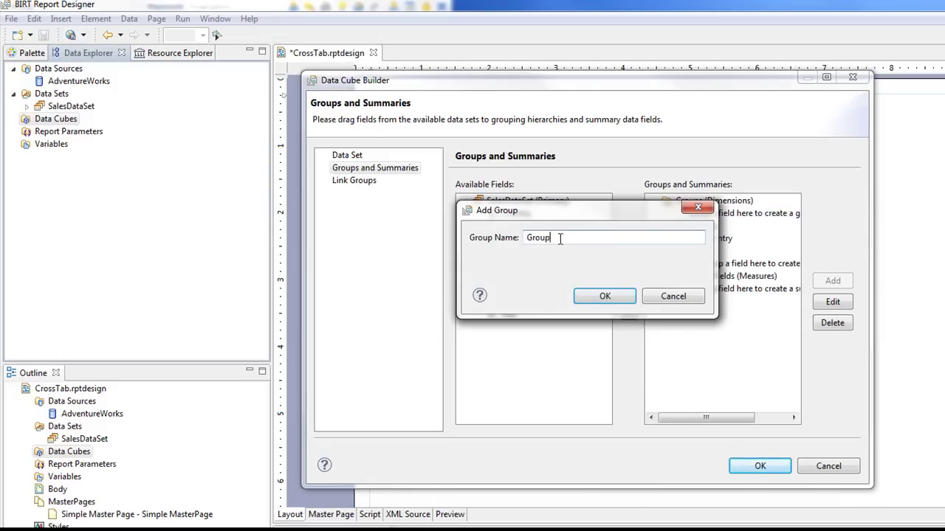
pyautogui.doubleClick(521, 240)
pyautogui.write('N')
pyautogui.press('BackSpace')
pyautogui.write('MonthName')
pyautogui.click(602, 298)
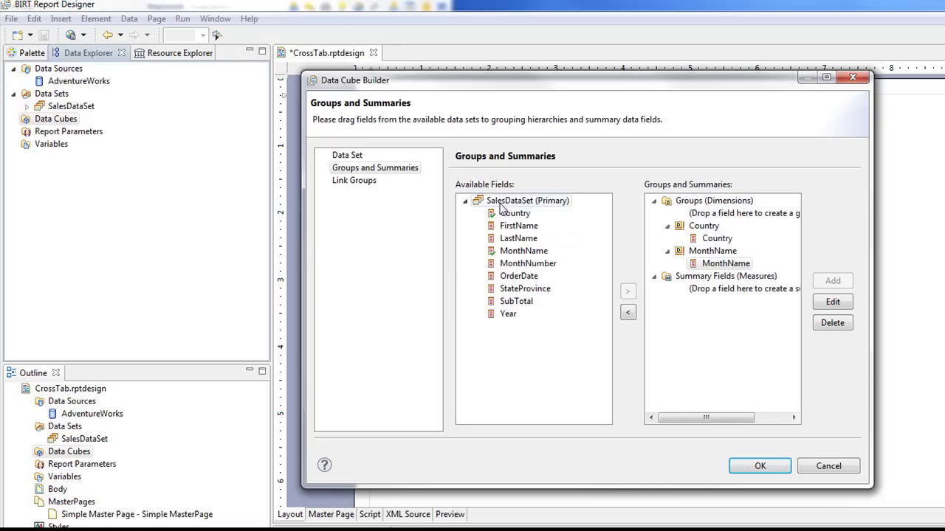
pyautogui.moveTo(516, 305); pyautogui.dragTo(719, 293)
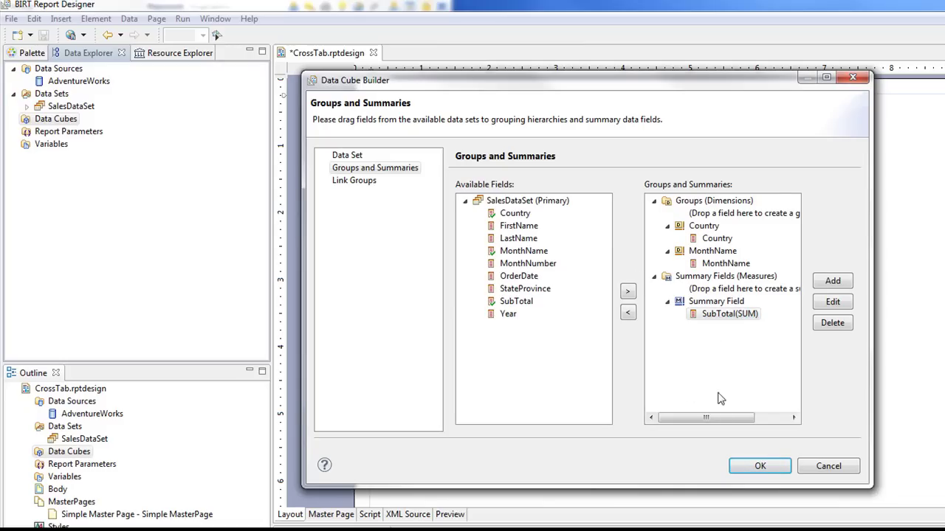
pyautogui.click(759, 470)
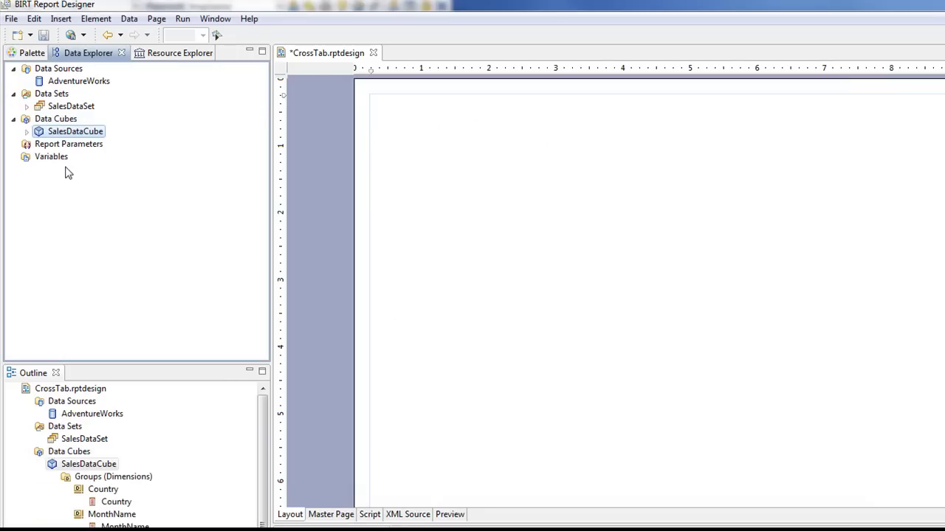
# Step: Insert an empty cross tab into the report layout
pyautogui.rightClick(525, 161)
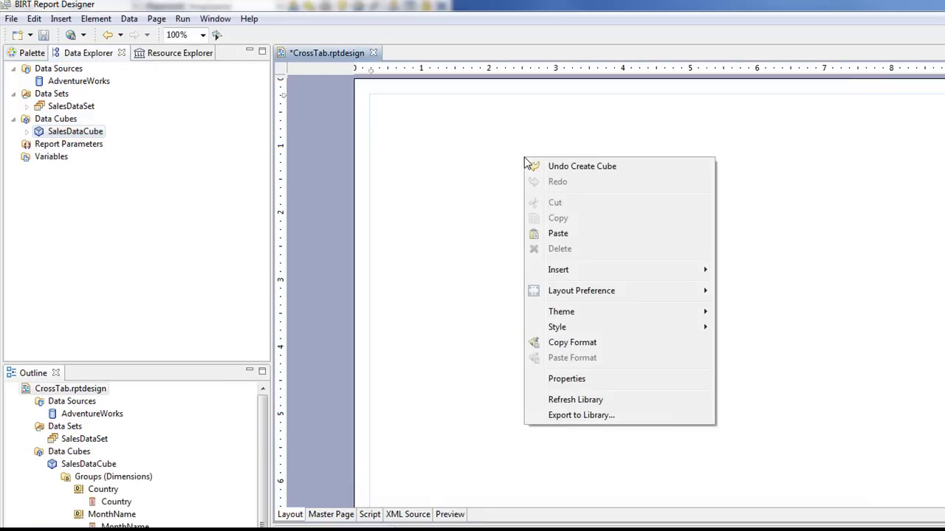
pyautogui.moveTo(596, 275)
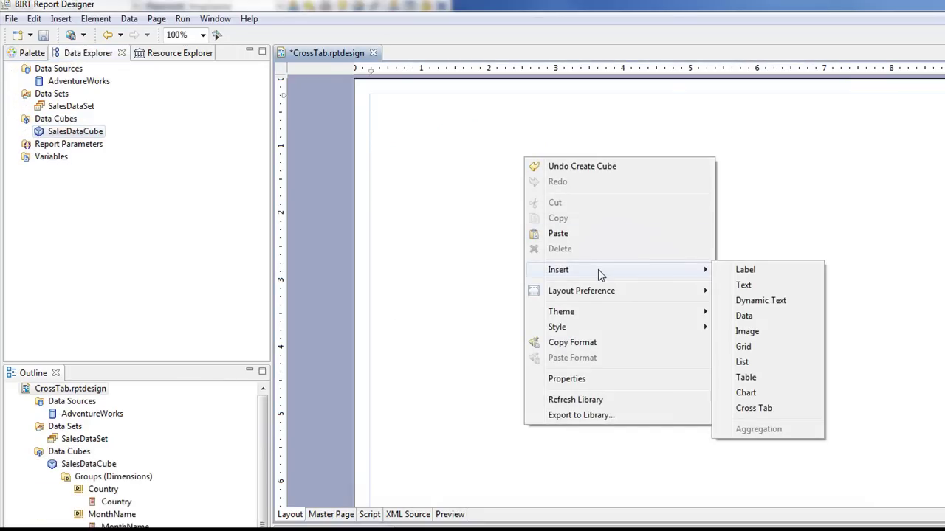
pyautogui.click(766, 410)
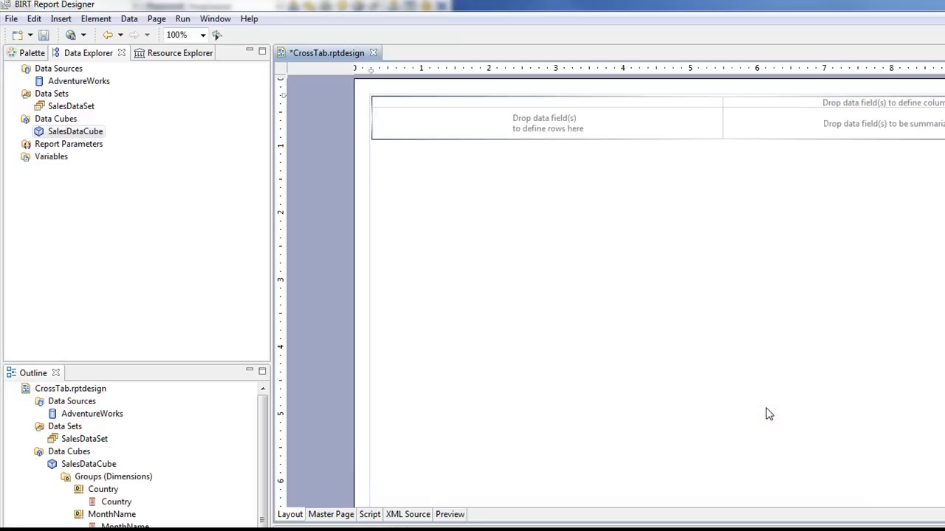
# Step: Put Country on the cross tab rows, MonthName on columns, and the SubTotal sum in data cells
pyautogui.click(26, 107)
pyautogui.click(26, 107)
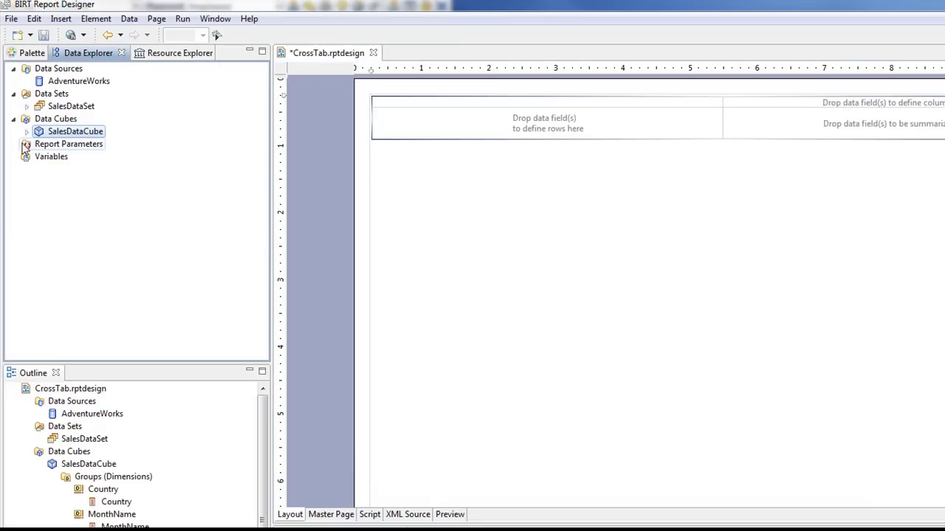
pyautogui.click(27, 132)
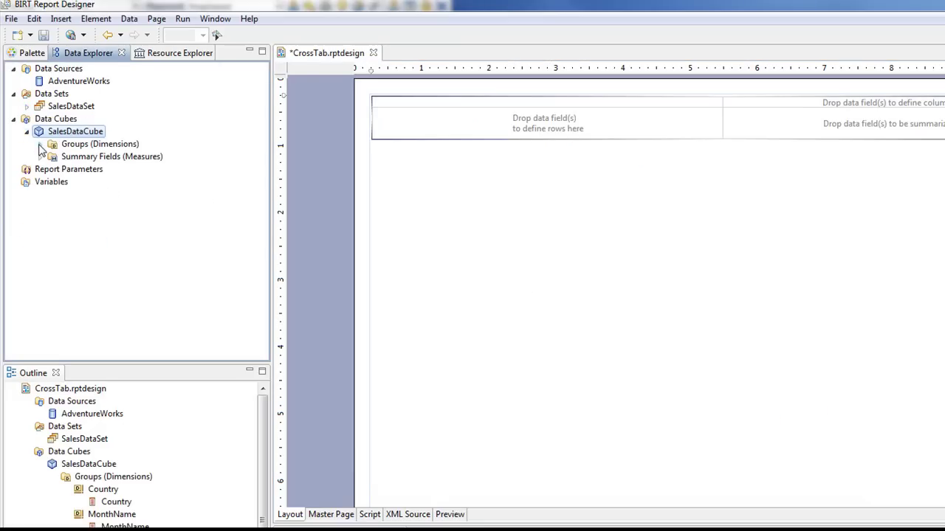
pyautogui.click(39, 146)
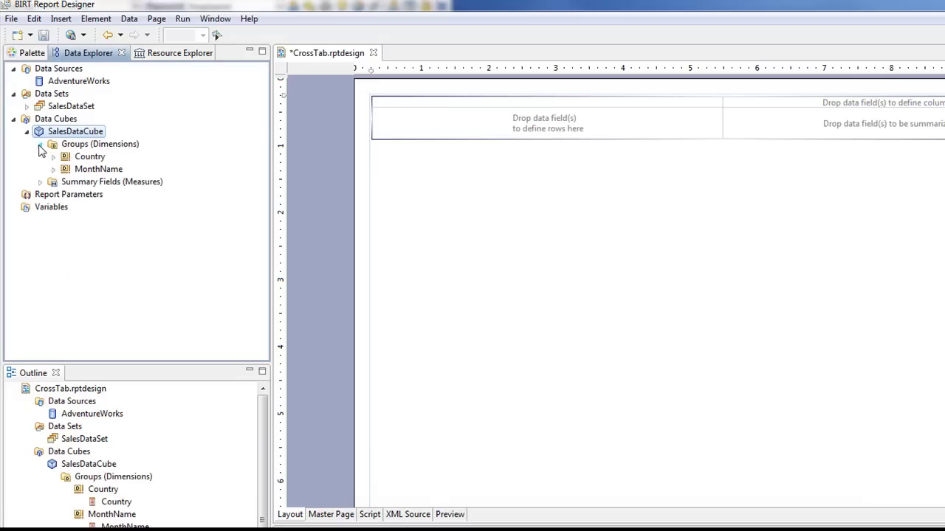
pyautogui.moveTo(89, 156); pyautogui.dragTo(453, 121)
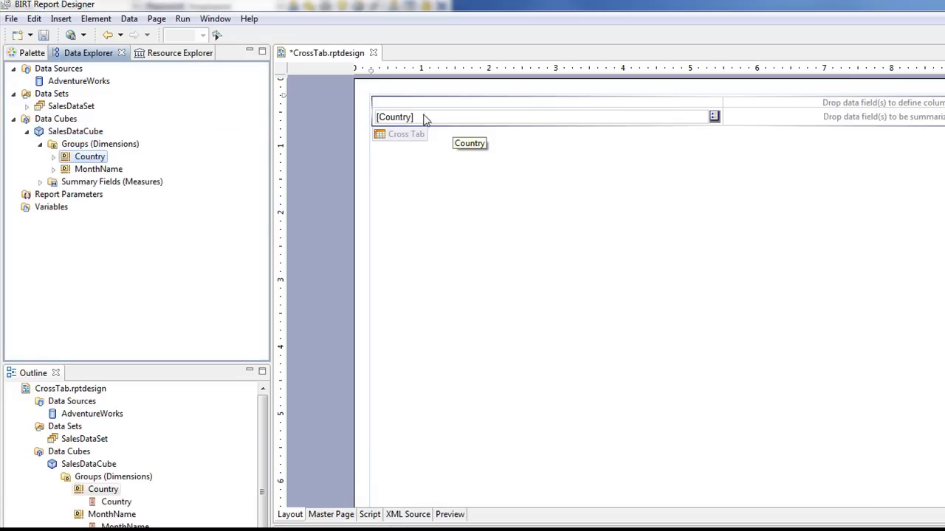
pyautogui.click(53, 169)
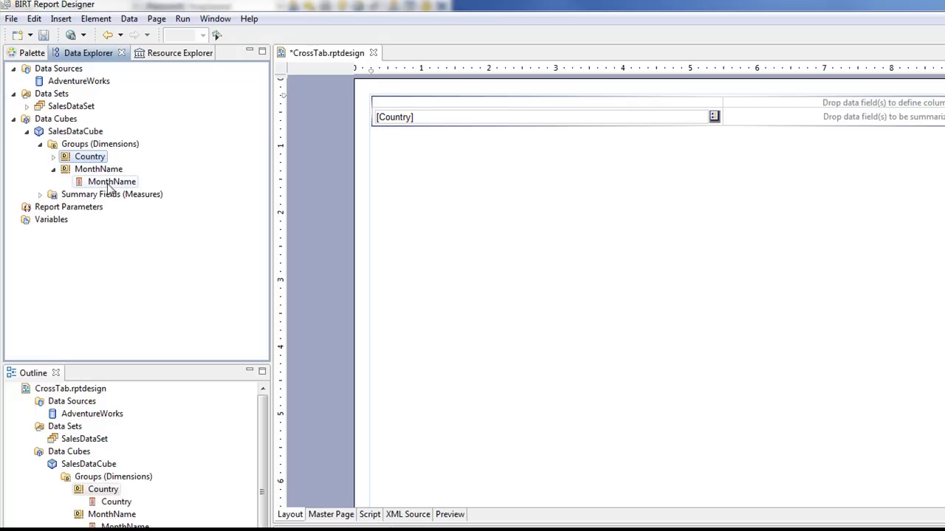
pyautogui.moveTo(109, 187); pyautogui.dragTo(764, 109)
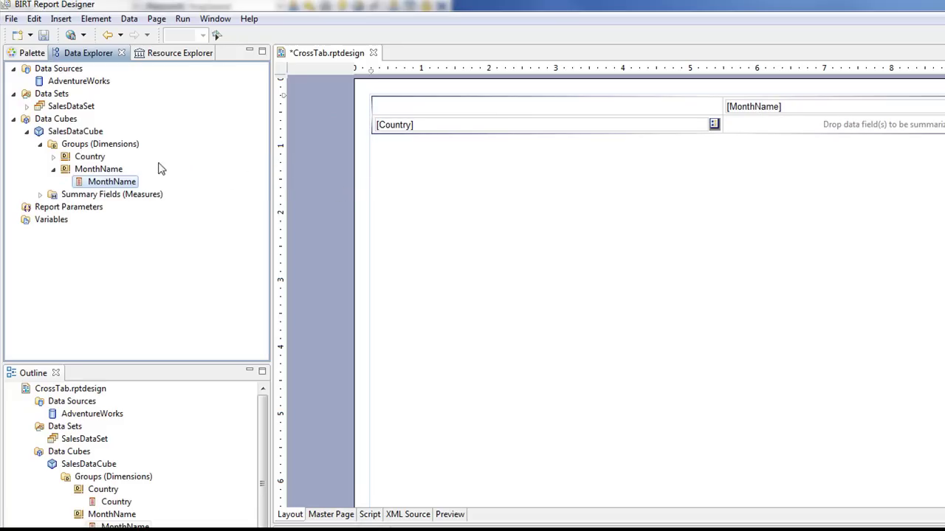
pyautogui.click(40, 194)
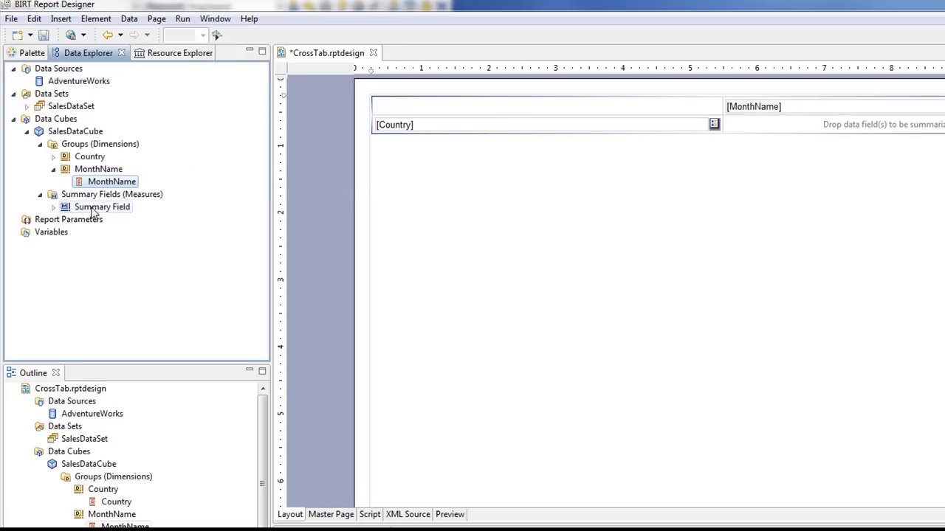
pyautogui.moveTo(93, 211); pyautogui.dragTo(810, 133)
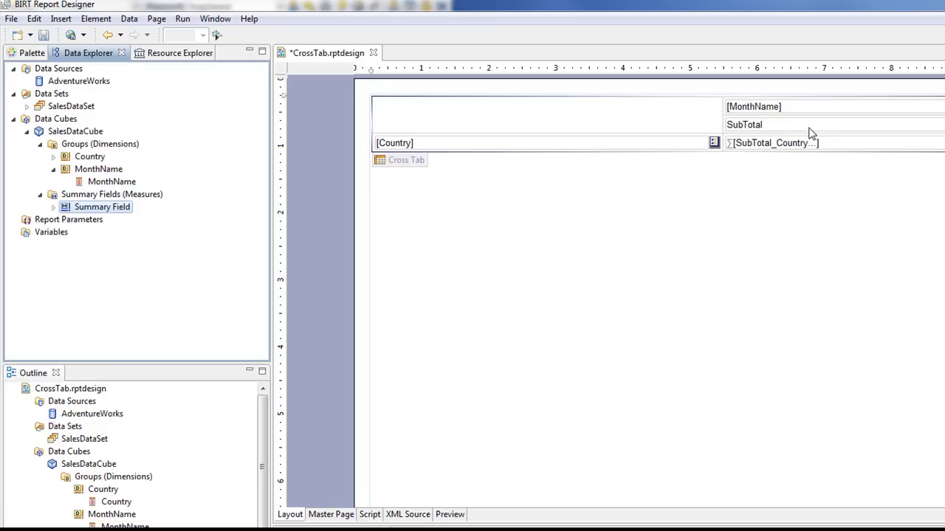
# Step: Preview the report to see summed SubTotals for each country by month
pyautogui.click(449, 514)
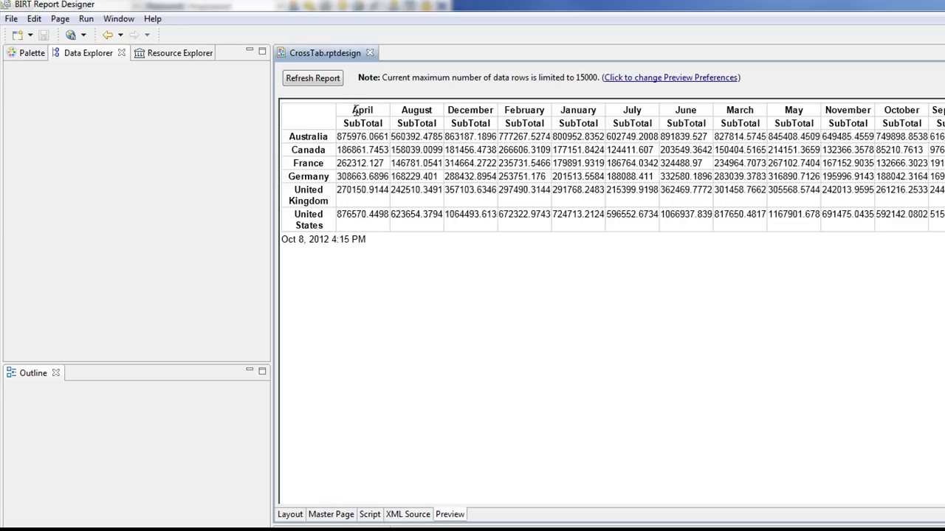
pyautogui.moveTo(354, 109); pyautogui.dragTo(360, 110)
# Step: Delete the SubTotal heading cell from the cross tab and check the result in Preview
pyautogui.click(291, 515)
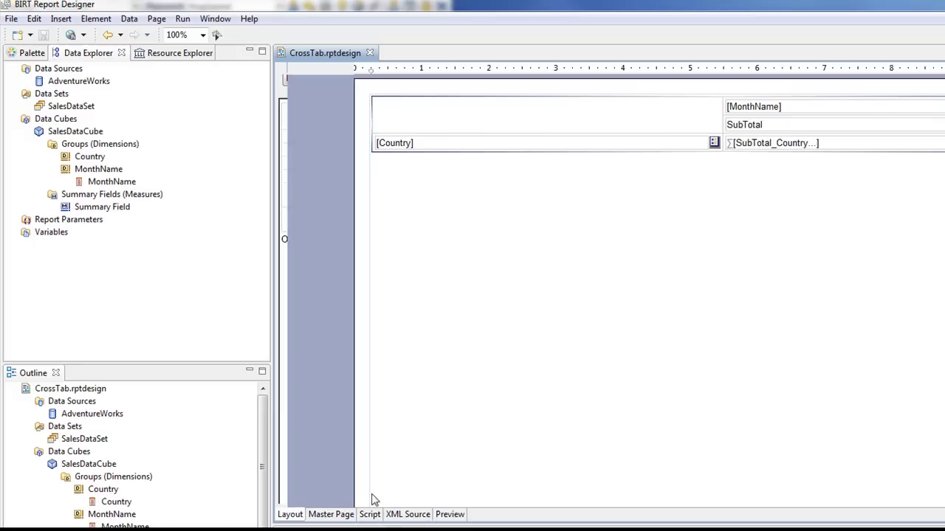
pyautogui.click(772, 132)
pyautogui.press('Delete')
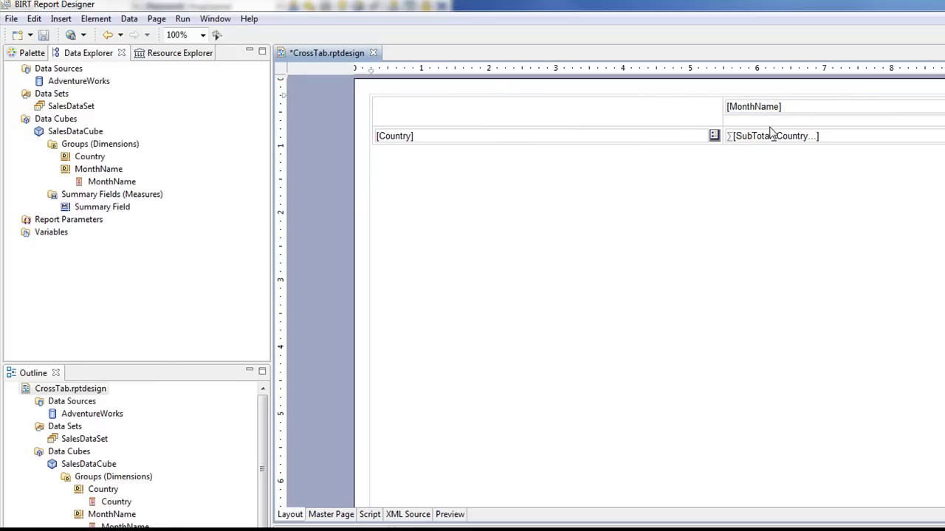
pyautogui.click(447, 515)
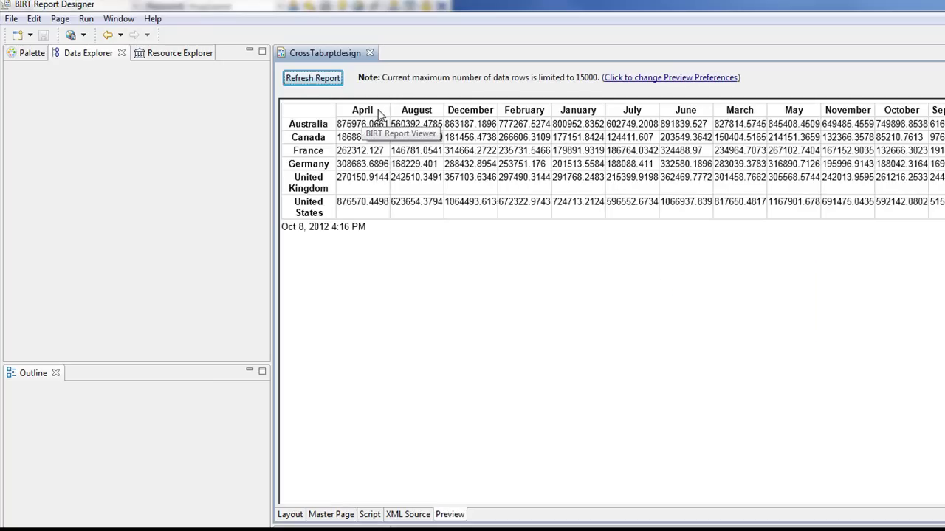
pyautogui.doubleClick(356, 110)
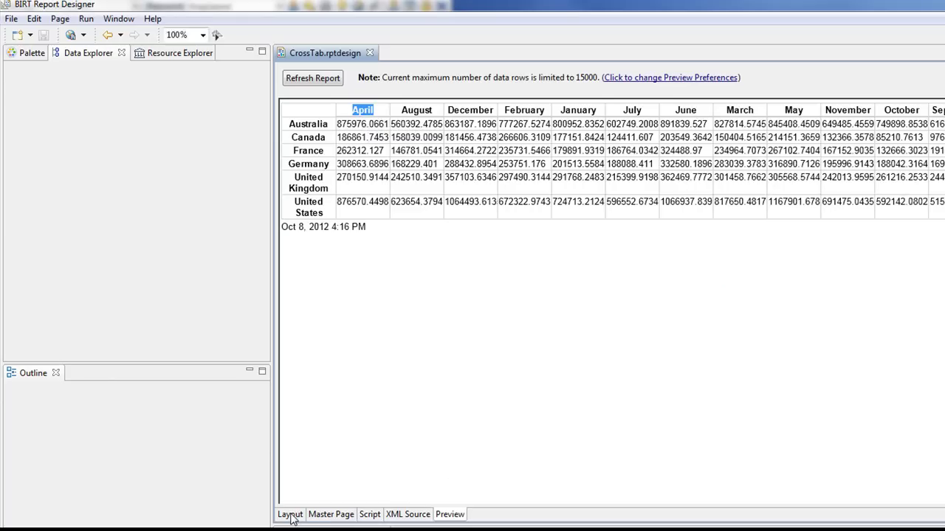
pyautogui.click(290, 515)
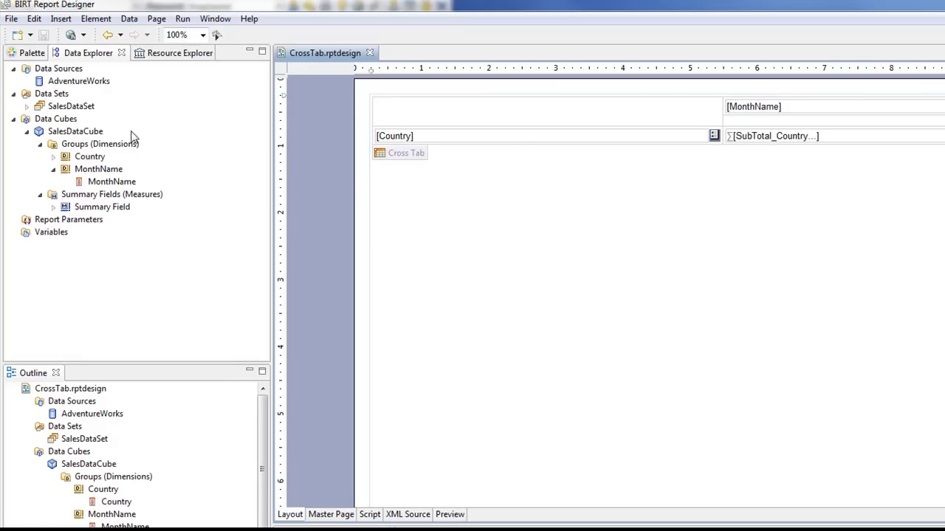
# Step: Edit SalesDataCube to add a MunthNum group built from MonthNumber
pyautogui.rightClick(78, 133)
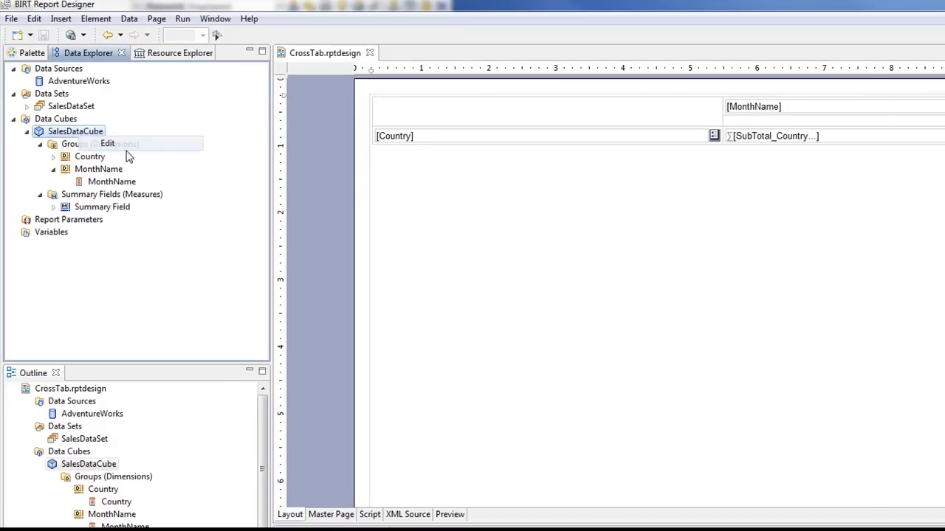
pyautogui.click(109, 143)
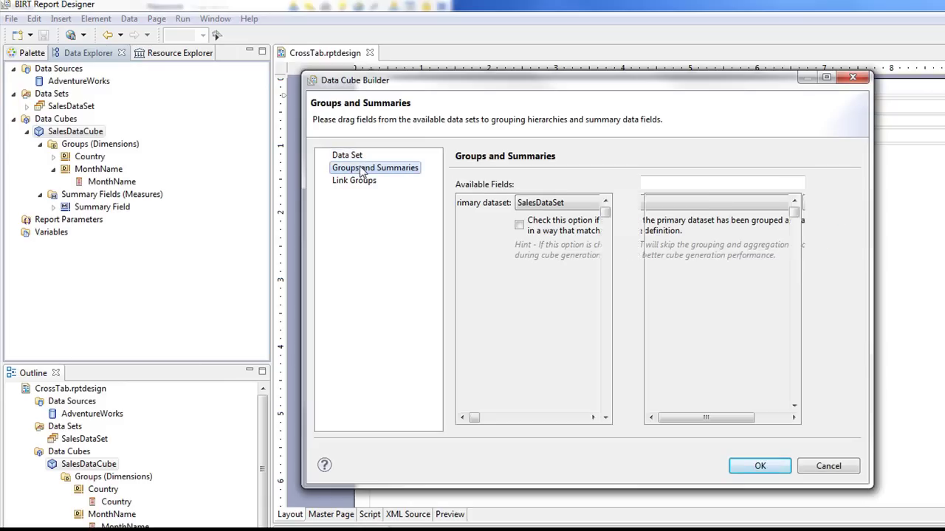
pyautogui.click(362, 169)
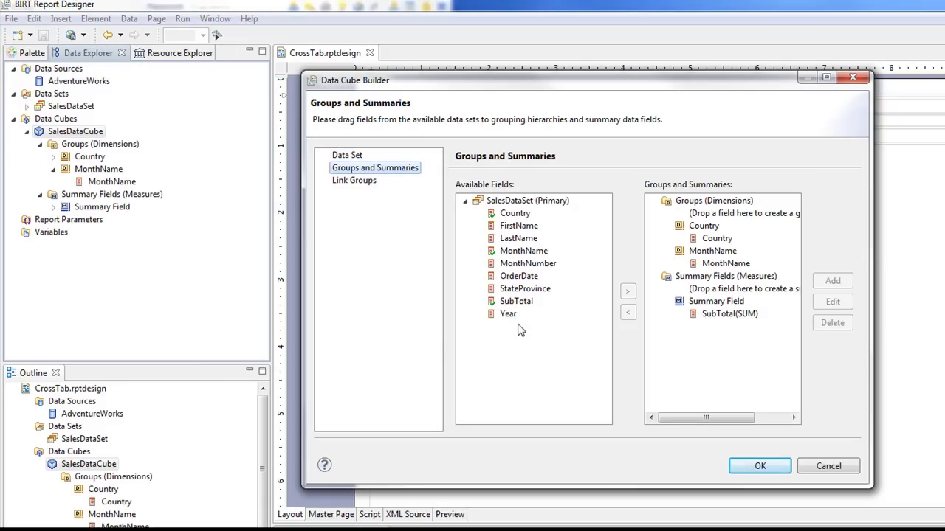
pyautogui.moveTo(528, 264); pyautogui.dragTo(744, 214)
pyautogui.press('Delete')
pyautogui.press('Delete')
pyautogui.press('Delete')
pyautogui.press('Delete')
pyautogui.press('Delete')
pyautogui.write('MunthNum')
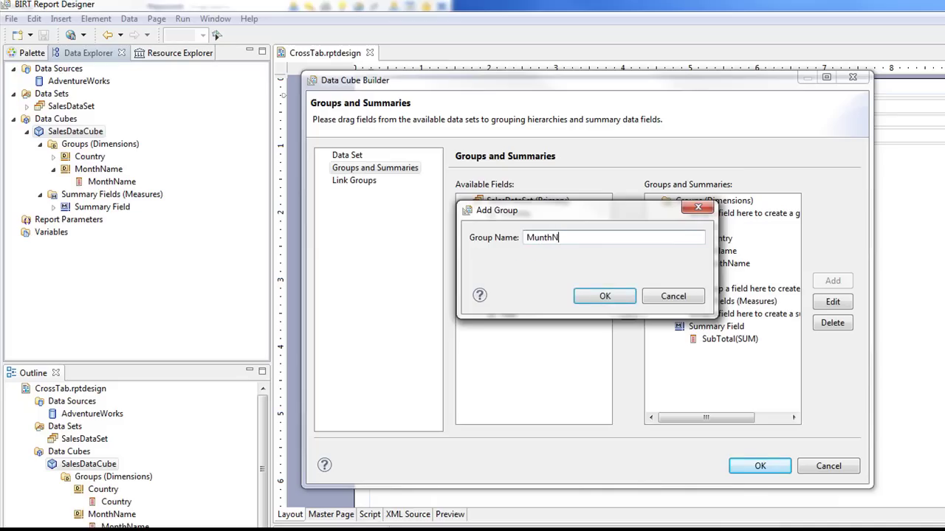
pyautogui.click(606, 296)
pyautogui.click(749, 466)
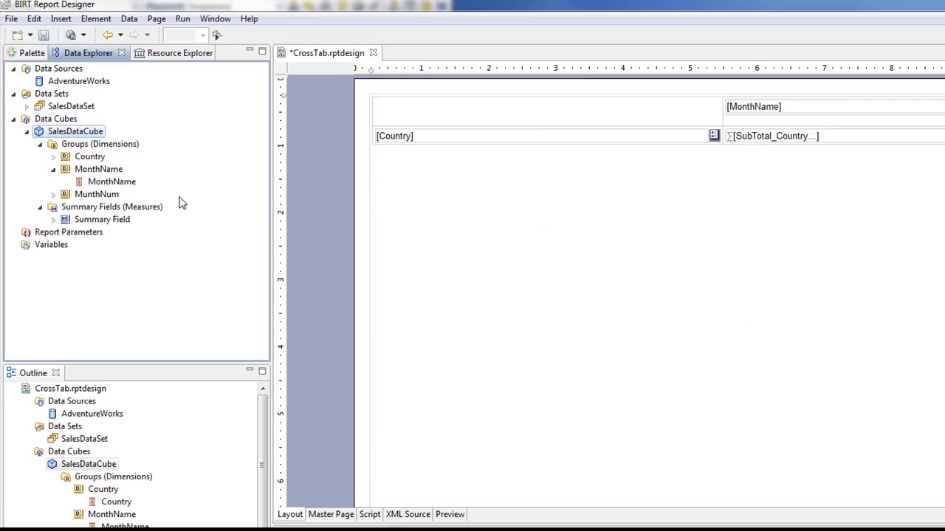
# Step: Place MonthNumber above MonthName in the cross tab columns and preview the calendar-ordered months
pyautogui.click(53, 194)
pyautogui.moveTo(116, 207); pyautogui.dragTo(787, 106)
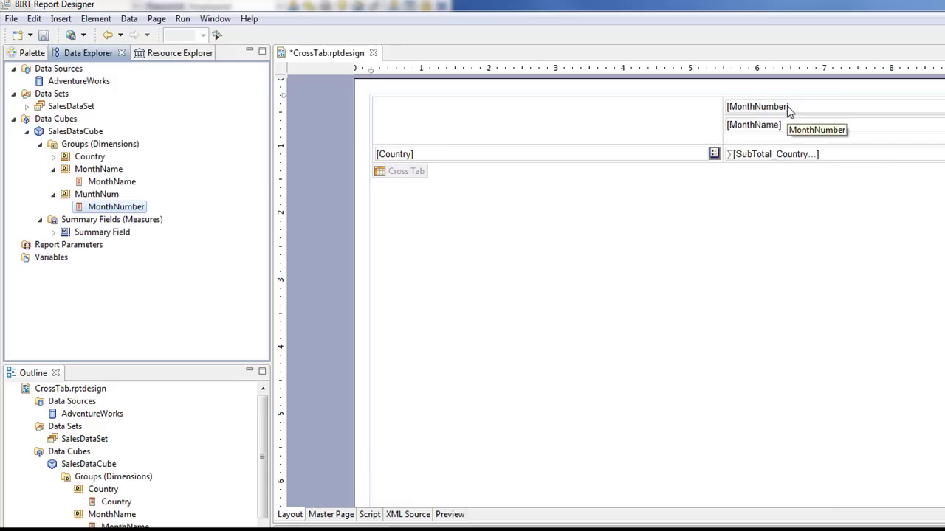
pyautogui.click(450, 515)
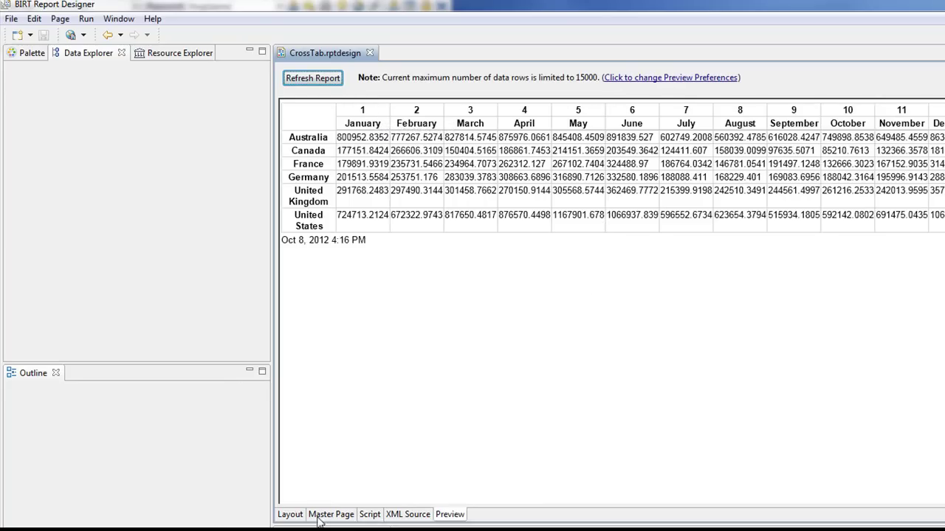
# Step: Delete the MonthNumber heading and preview so only month names show, January to December
pyautogui.click(291, 516)
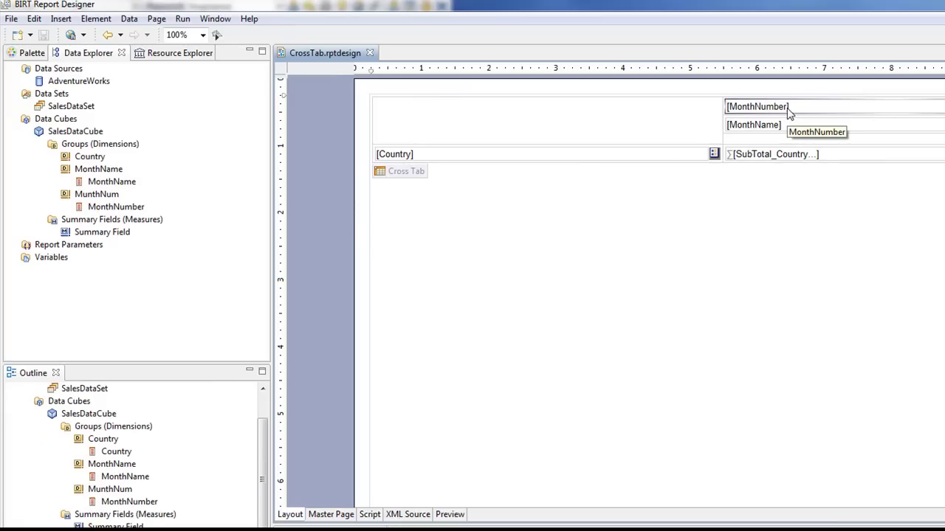
pyautogui.press('Delete')
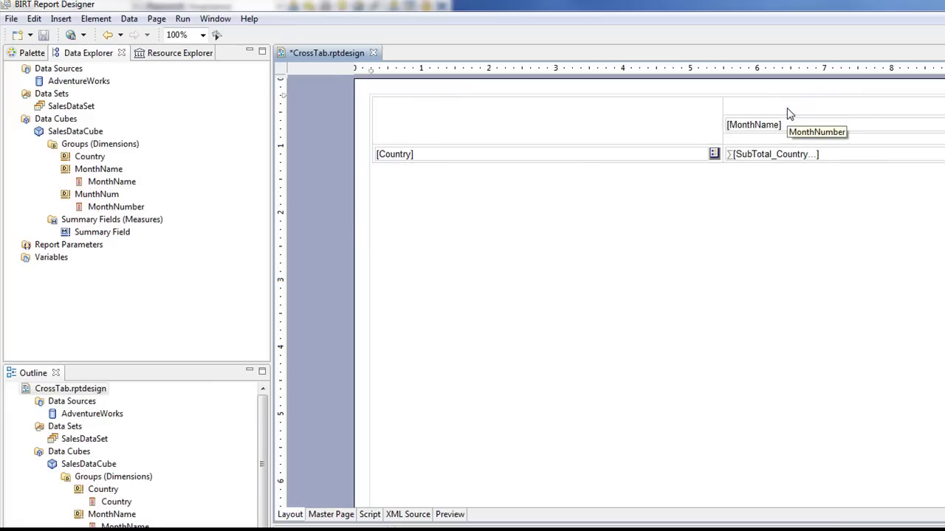
pyautogui.click(449, 515)
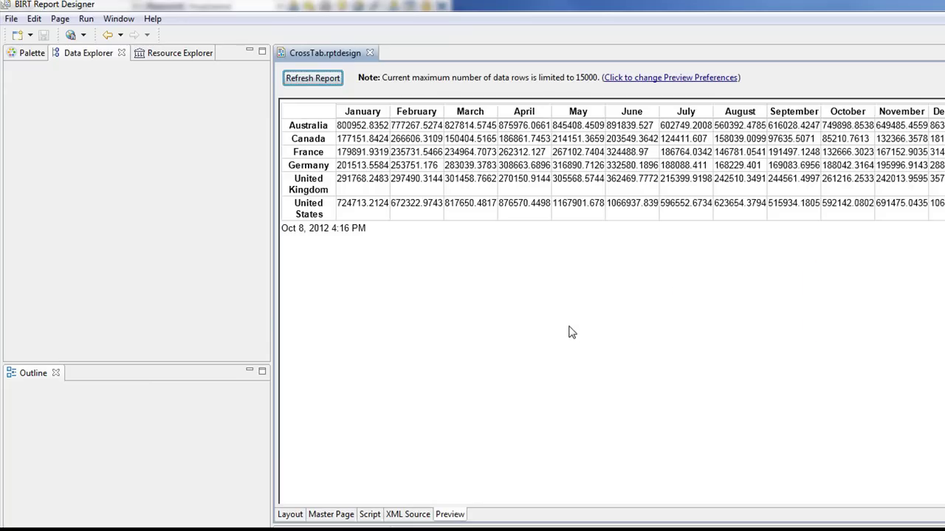